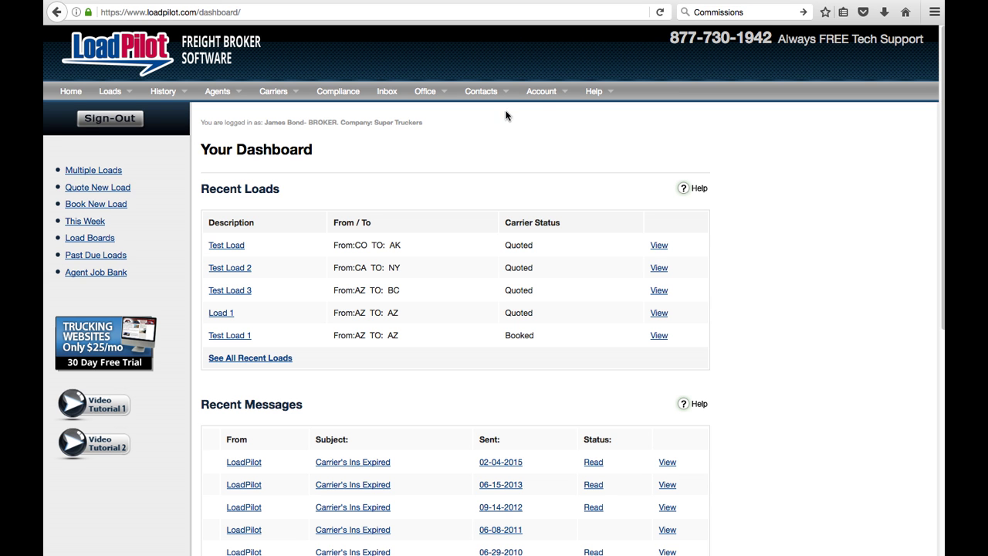
- Start a new shipper record from the shippers list and check the available Active status options
{"action": "mouse_move", "coordinate": [501, 90]}
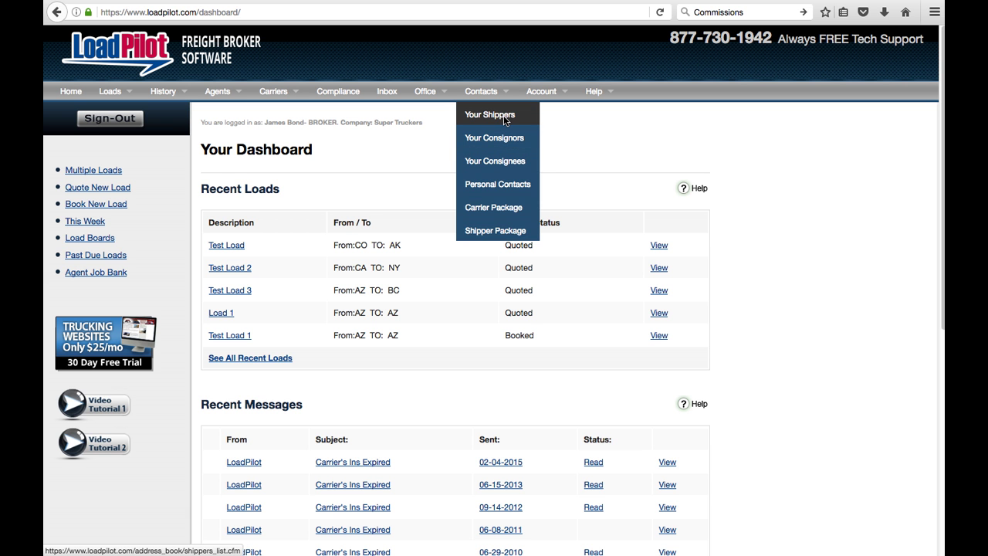
{"action": "left_click", "coordinate": [495, 117]}
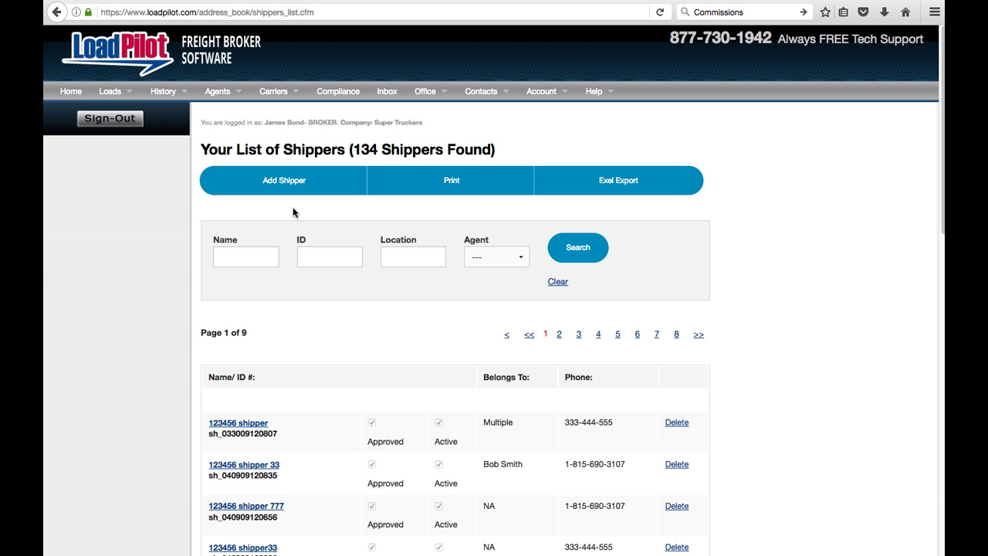
{"action": "left_click", "coordinate": [285, 179]}
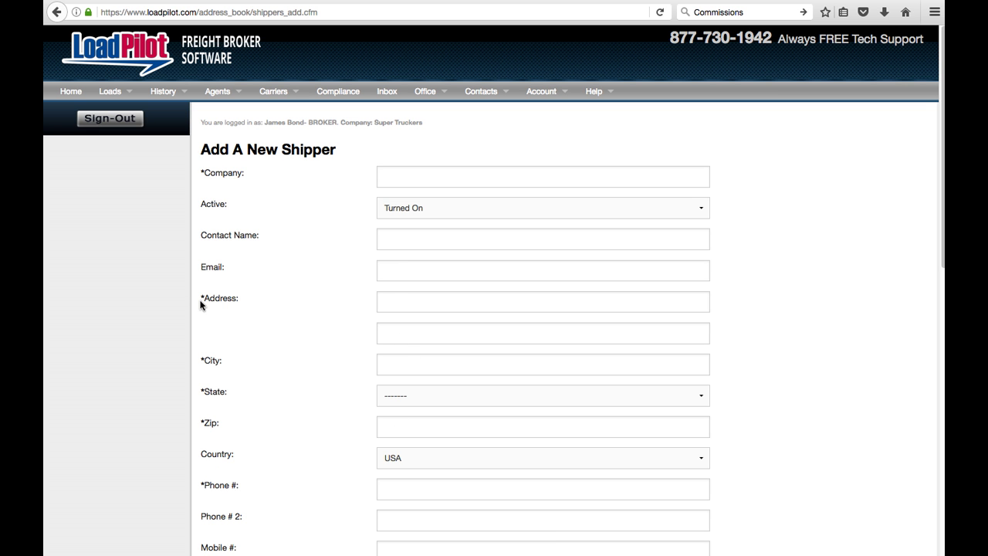
{"action": "left_click_drag", "start_coordinate": [205, 299], "coordinate": [198, 298]}
{"action": "left_click", "coordinate": [421, 215]}
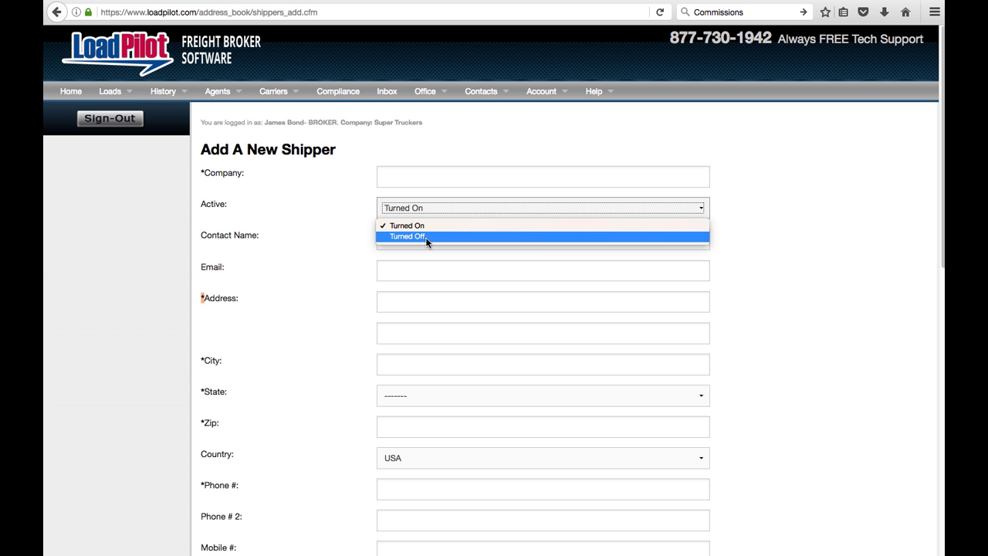
{"action": "left_click", "coordinate": [739, 237]}
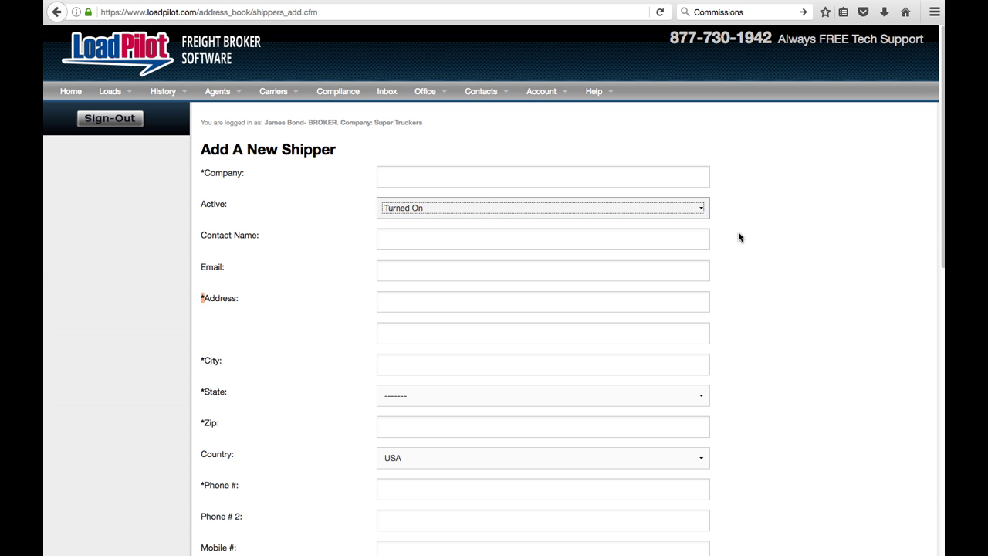
- Assign the new shipper to the two agents listed third and fourth in the assignment choices
{"action": "scroll", "coordinate": [738, 243], "scroll_direction": "down", "scroll_amount": 6}
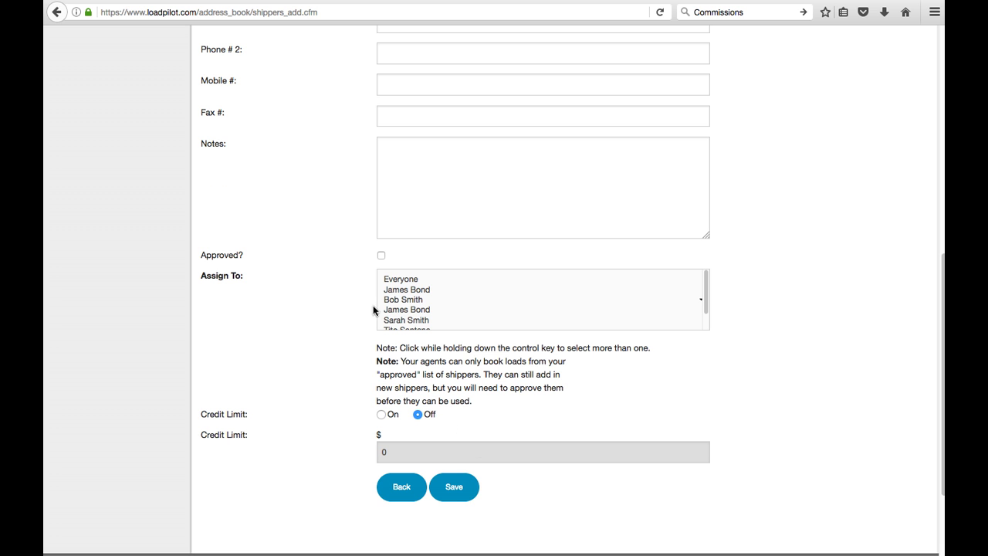
{"action": "left_click", "coordinate": [405, 283]}
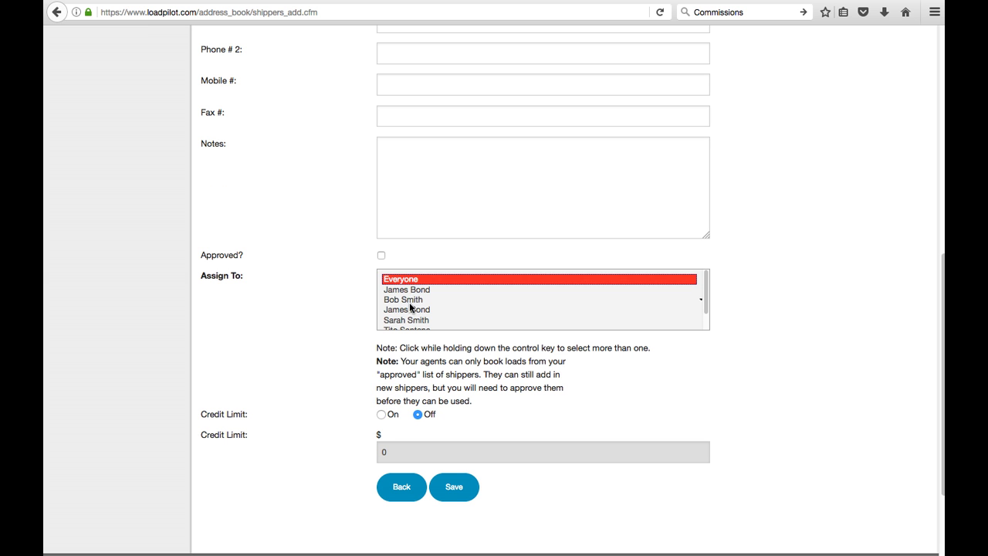
{"action": "left_click", "coordinate": [408, 300]}
{"action": "left_click", "coordinate": [414, 309], "text": "ctrl"}
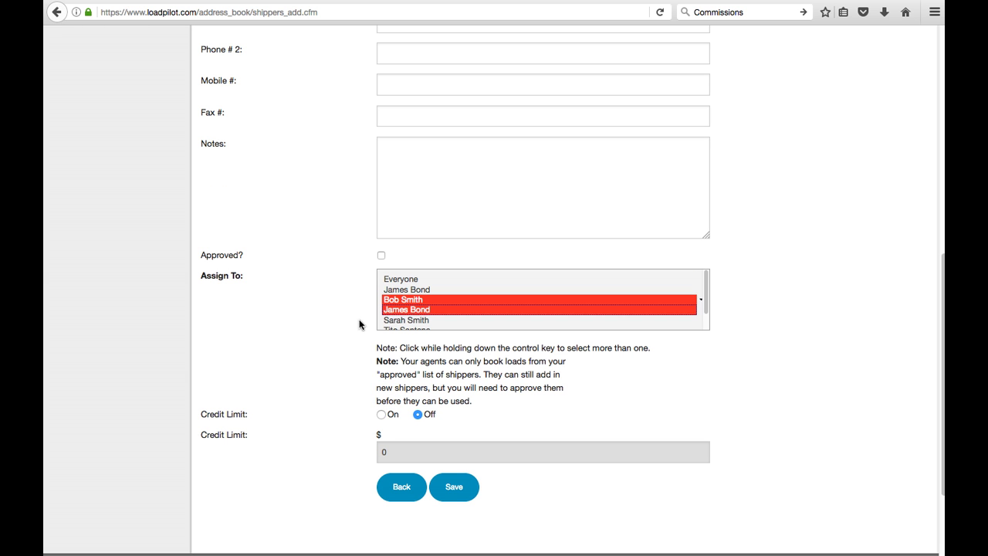
{"action": "left_click", "coordinate": [341, 333]}
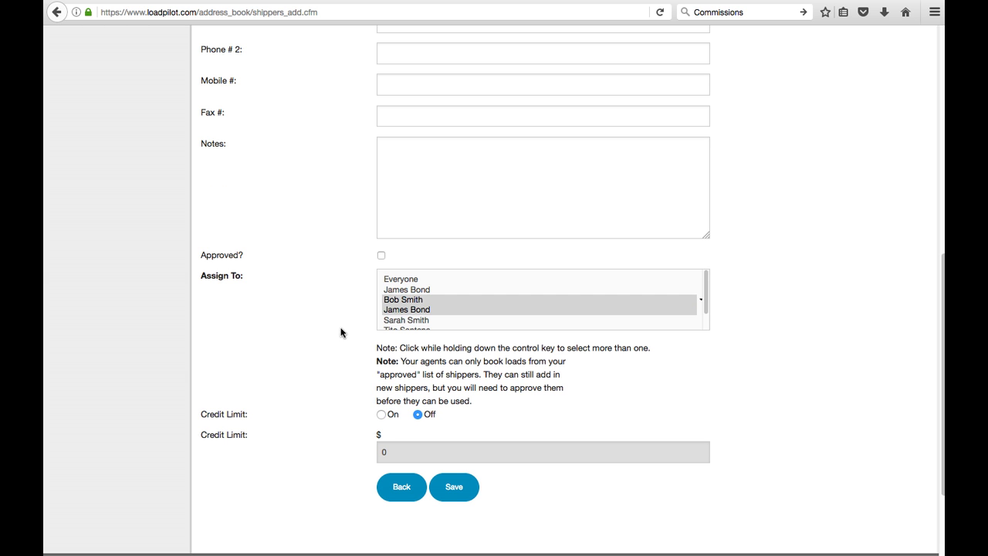
- Turn on the new shipper's credit limit and set it to 100000 dollars
{"action": "left_click", "coordinate": [380, 416]}
{"action": "left_click", "coordinate": [397, 454]}
{"action": "key", "text": "BackSpace"}
{"action": "type", "text": "1"}
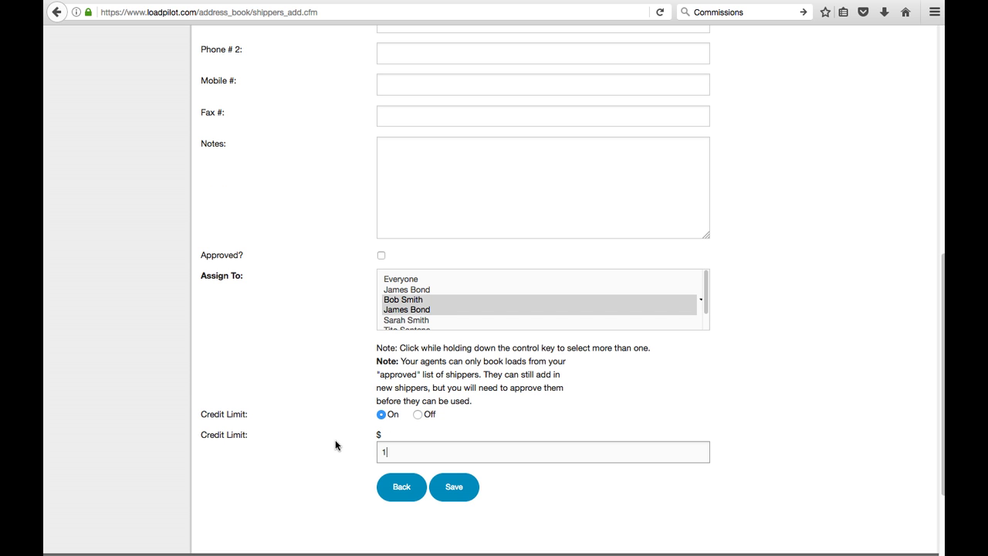
{"action": "type", "text": "00000"}
{"action": "scroll", "coordinate": [378, 437], "scroll_direction": "up", "scroll_amount": 10}
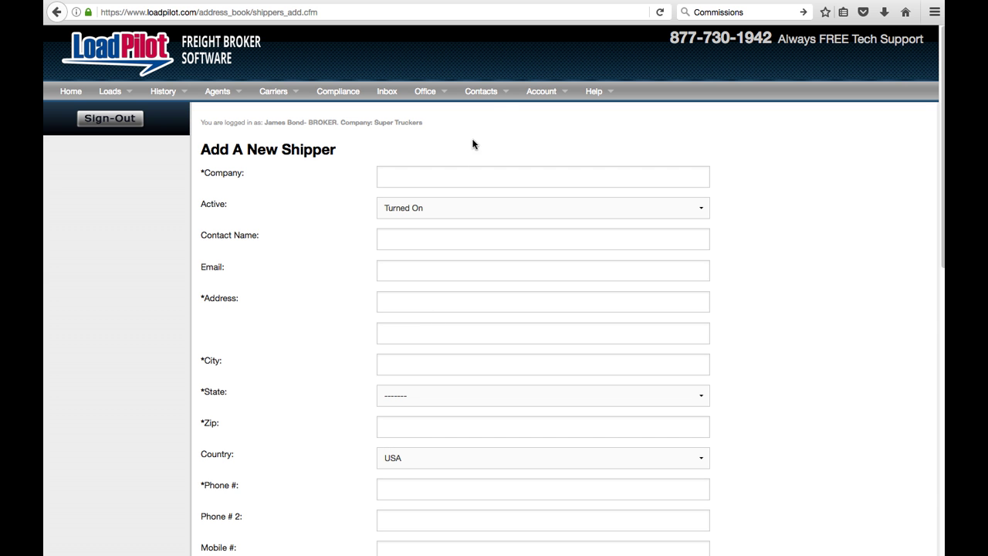
- Open the account's membership-based load board settings and look at the getloaded account creation option
{"action": "mouse_move", "coordinate": [488, 90]}
{"action": "mouse_move", "coordinate": [543, 92]}
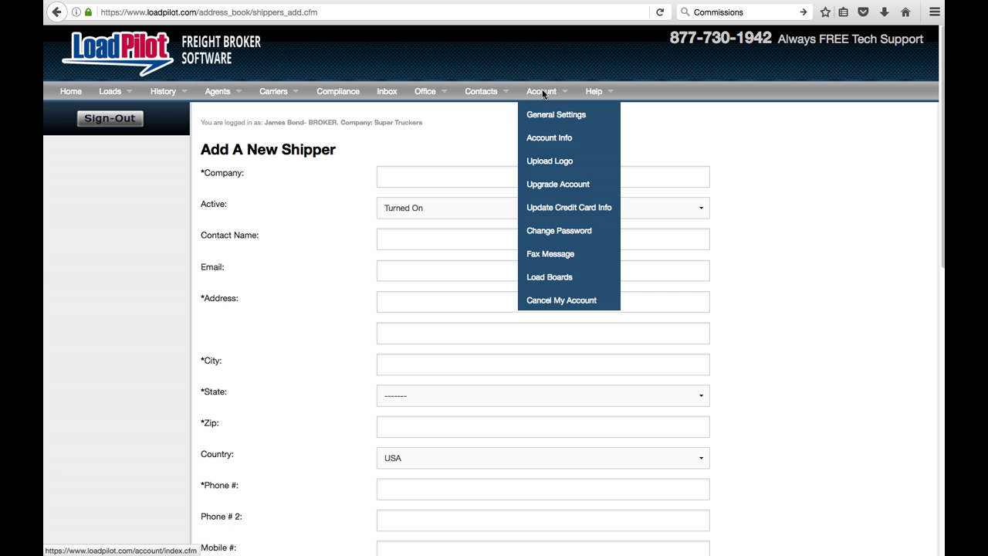
{"action": "left_click", "coordinate": [575, 277]}
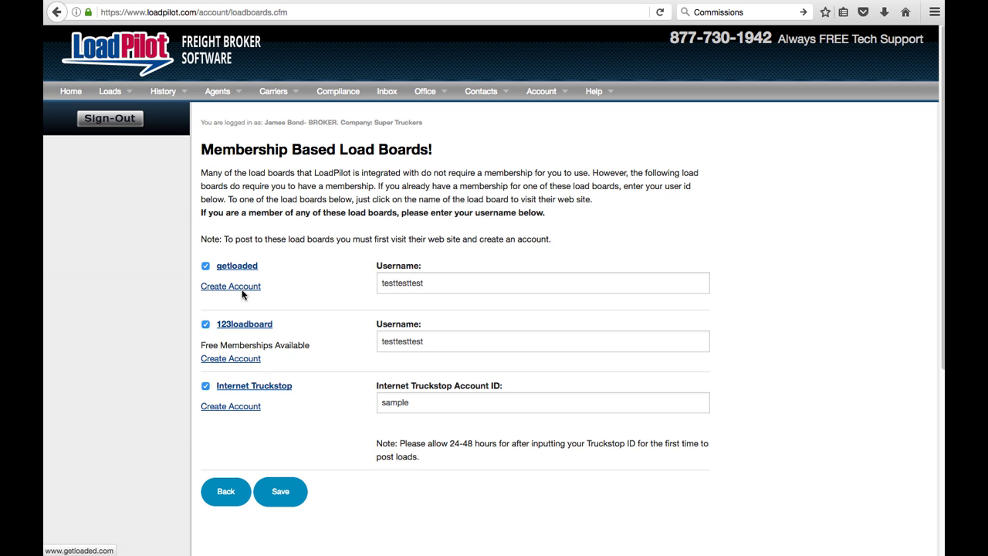
{"action": "left_click", "coordinate": [241, 294]}
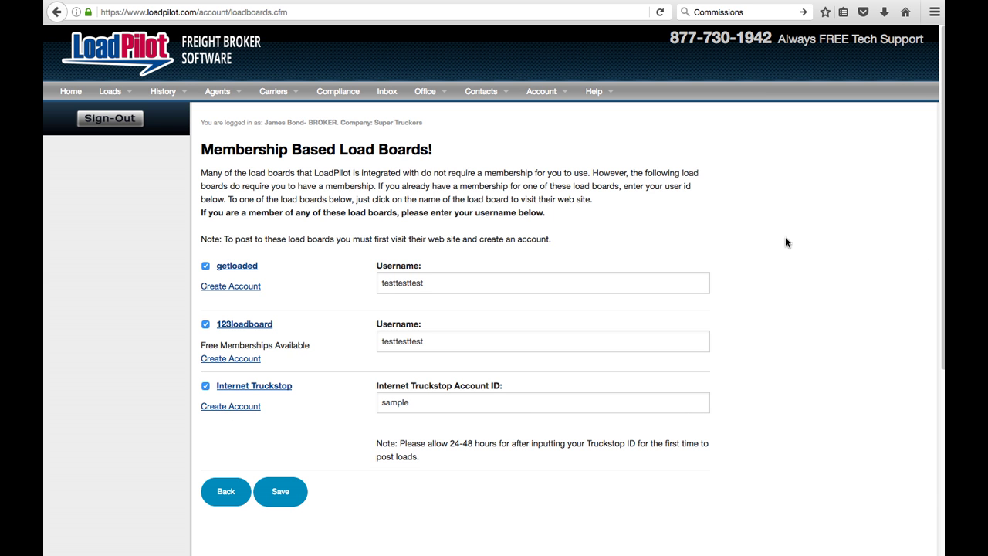
- Open the list of your agents and start adding a new agent
{"action": "mouse_move", "coordinate": [220, 90]}
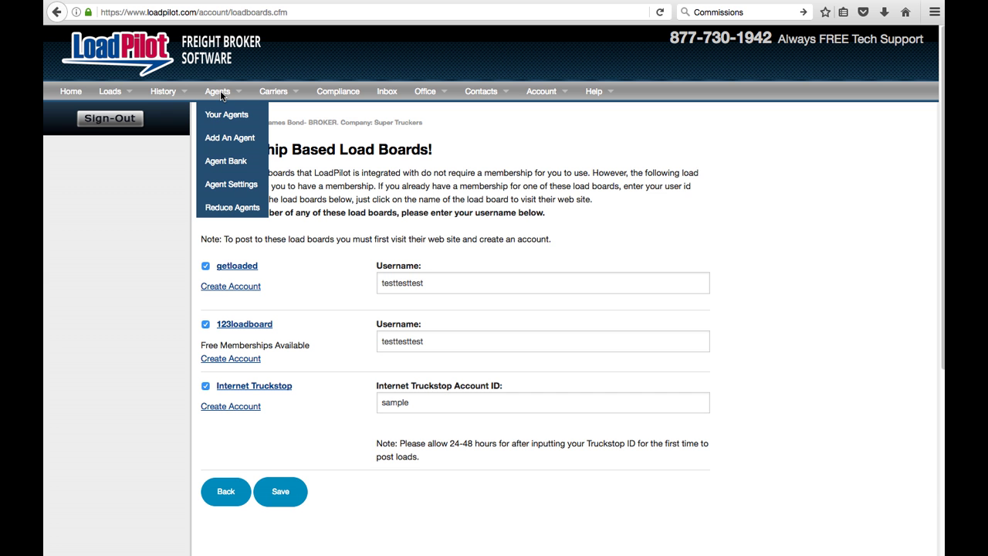
{"action": "left_click", "coordinate": [219, 93]}
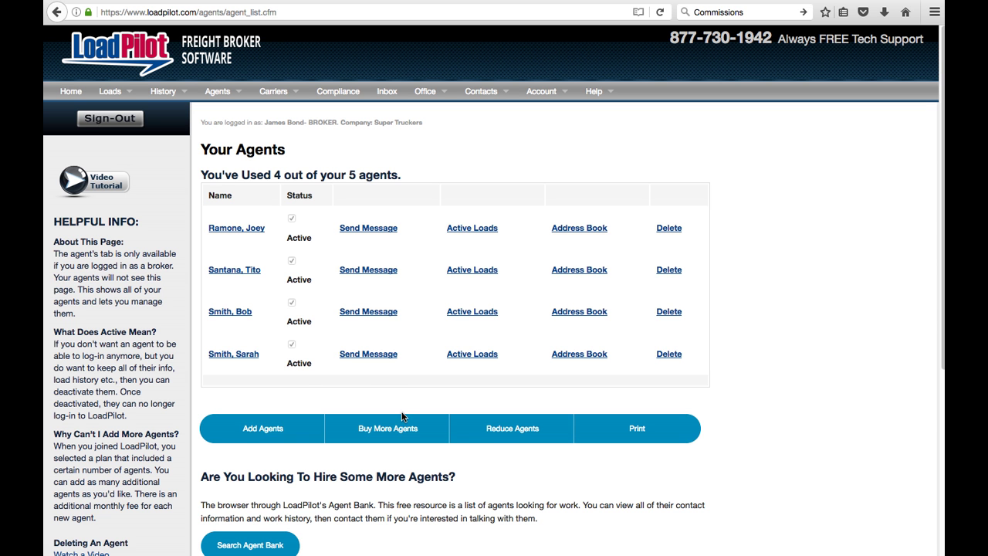
{"action": "left_click", "coordinate": [264, 435]}
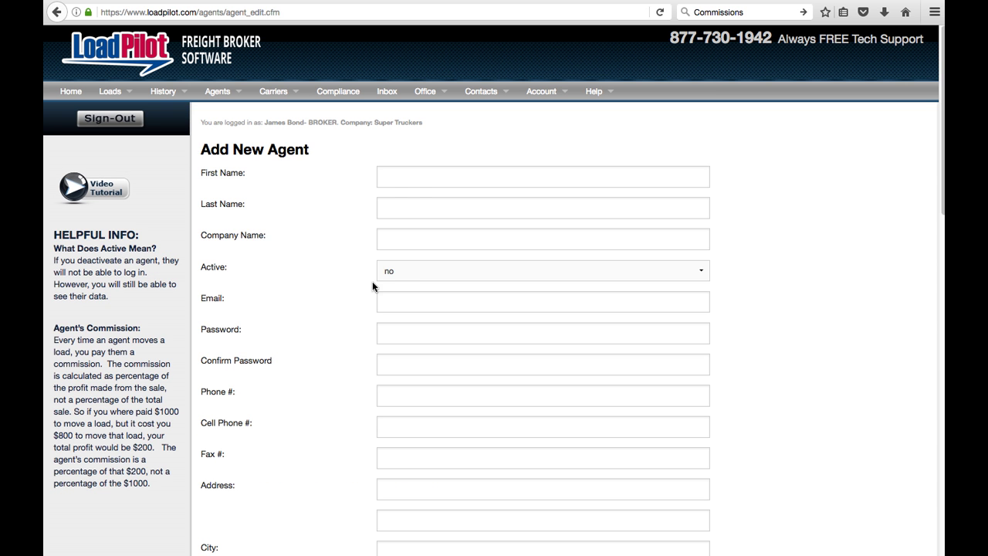
- Examine the new agent's name, email and password fields and the available access levels
{"action": "left_click", "coordinate": [401, 177]}
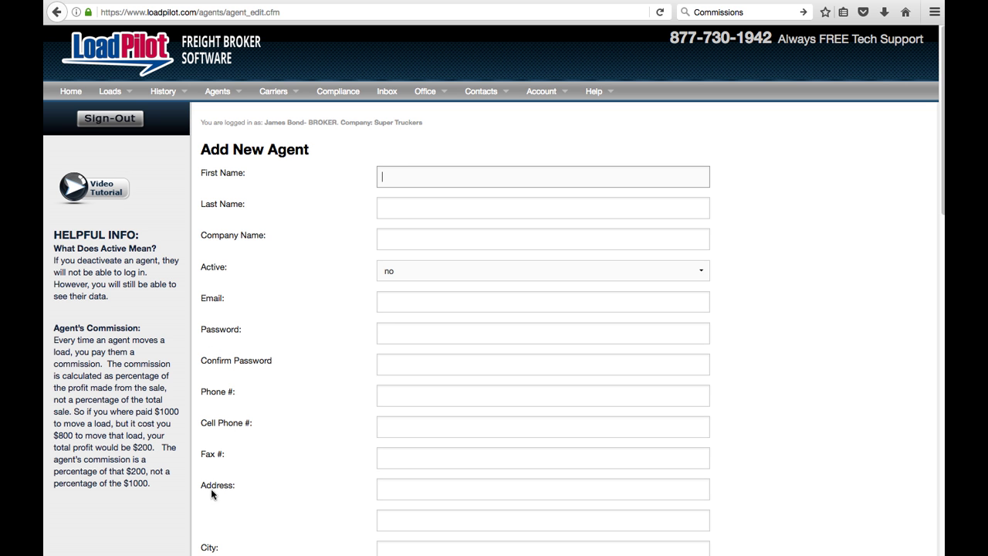
{"action": "left_click", "coordinate": [400, 306]}
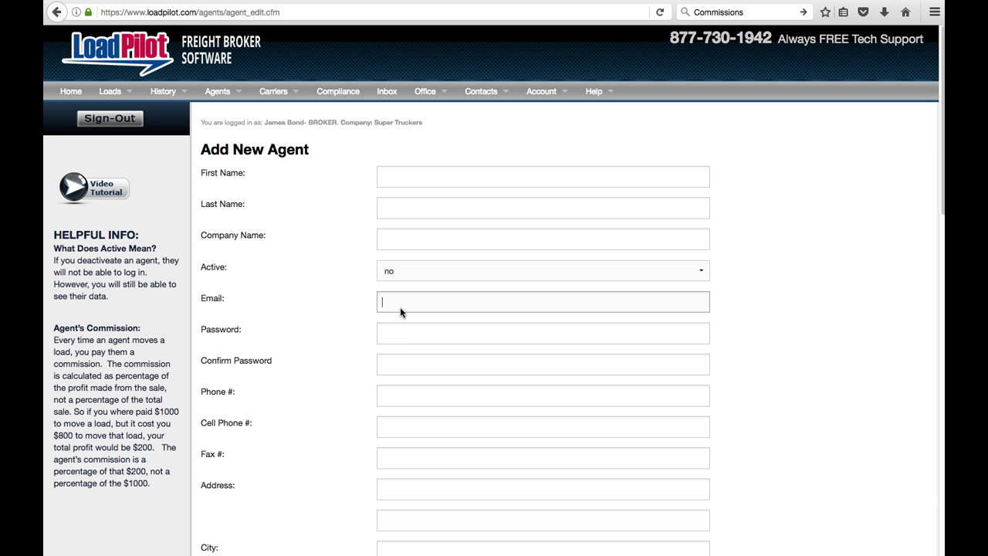
{"action": "key", "text": "Tab"}
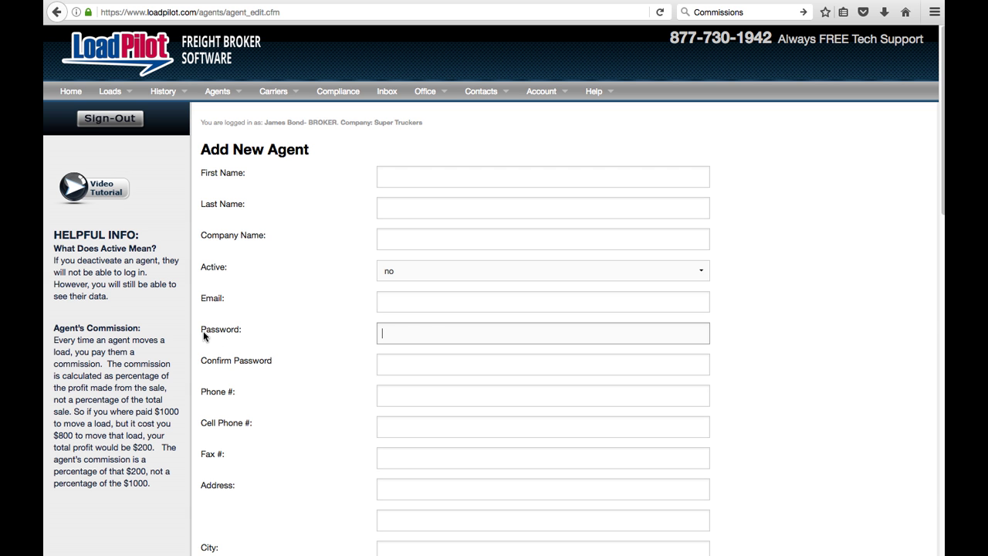
{"action": "left_click_drag", "start_coordinate": [207, 331], "coordinate": [242, 334]}
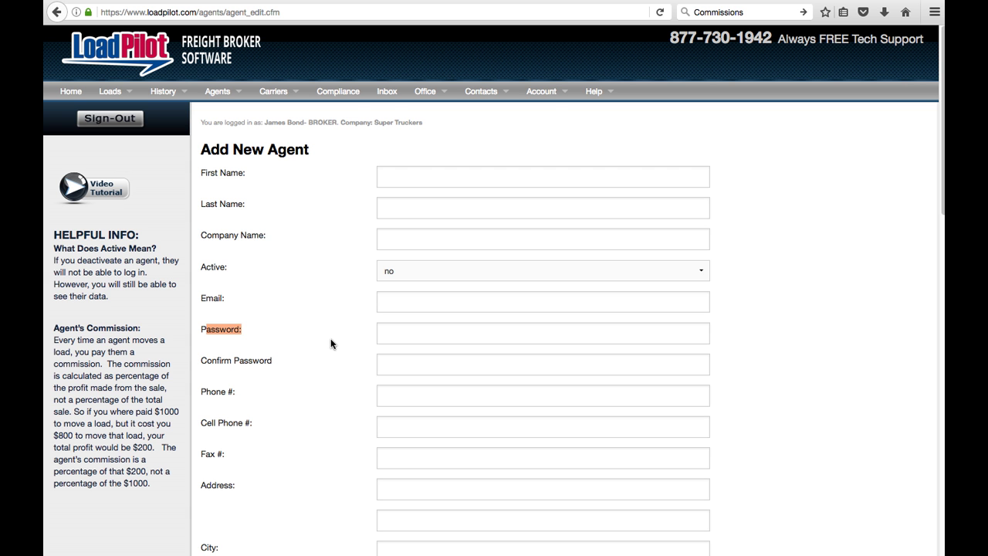
{"action": "scroll", "coordinate": [331, 337], "scroll_direction": "down", "scroll_amount": 5}
{"action": "scroll", "coordinate": [332, 338], "scroll_direction": "down", "scroll_amount": 6}
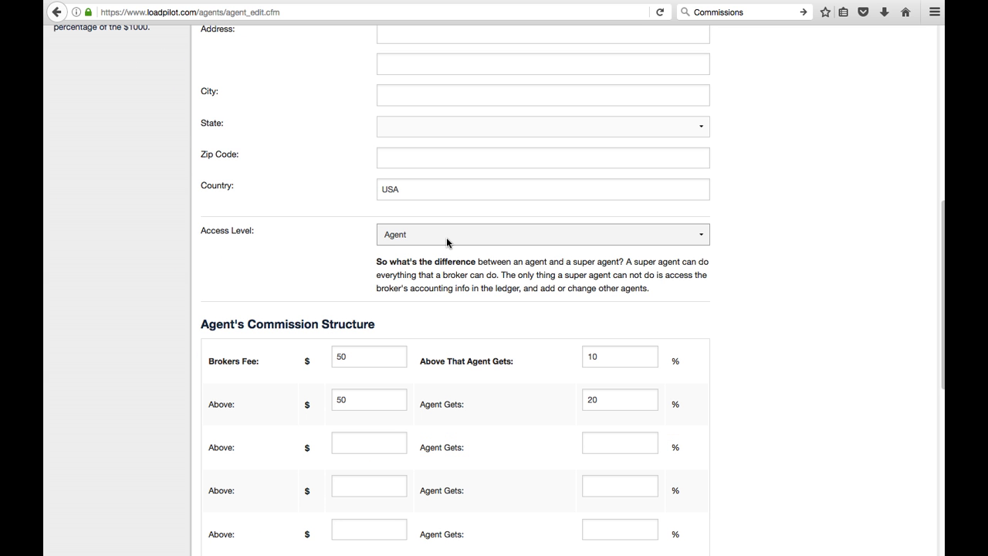
{"action": "left_click", "coordinate": [446, 237]}
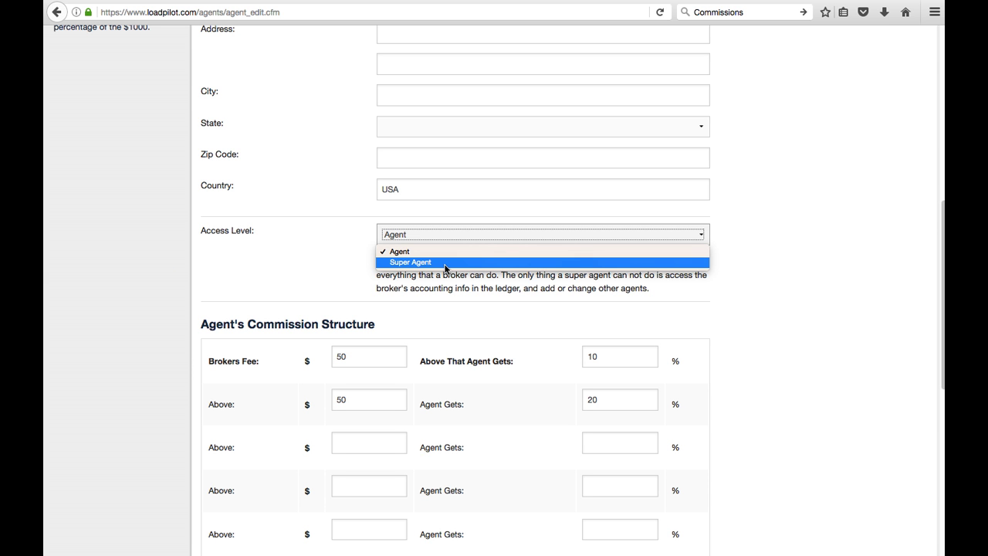
{"action": "left_click", "coordinate": [315, 274]}
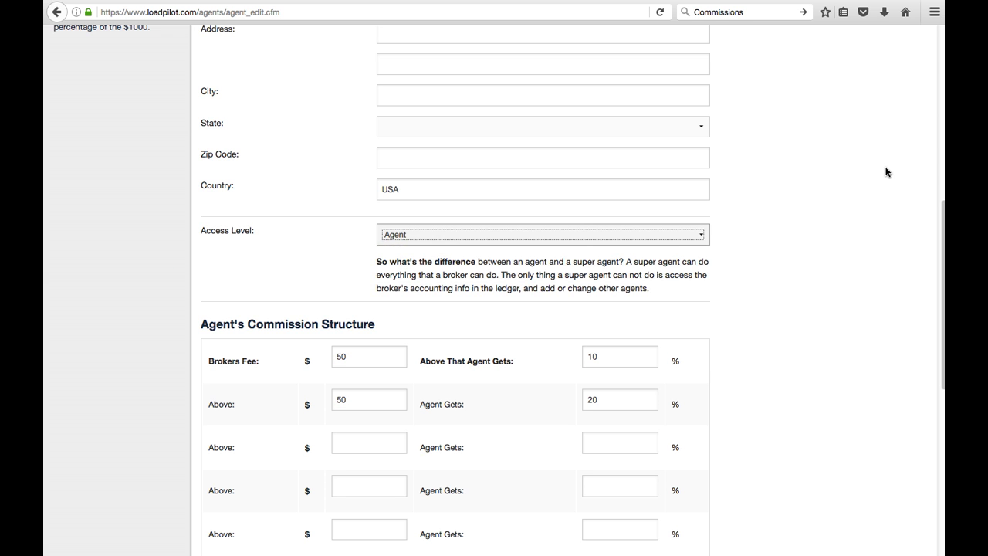
- Set the second threshold in the new agent's commission structure, the one paying 20%, to 100 dollars
{"action": "scroll", "coordinate": [834, 193], "scroll_direction": "down", "scroll_amount": 5}
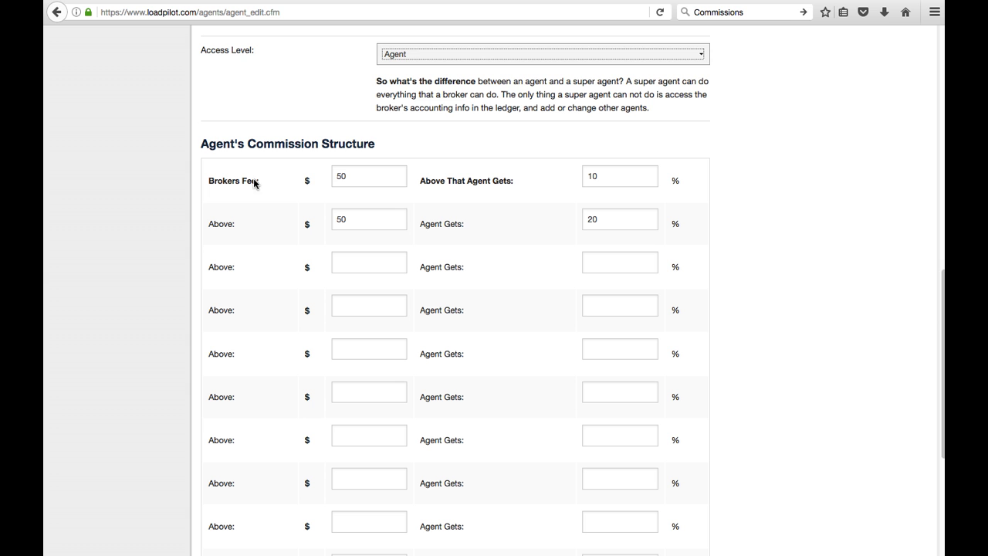
{"action": "double_click", "coordinate": [371, 180]}
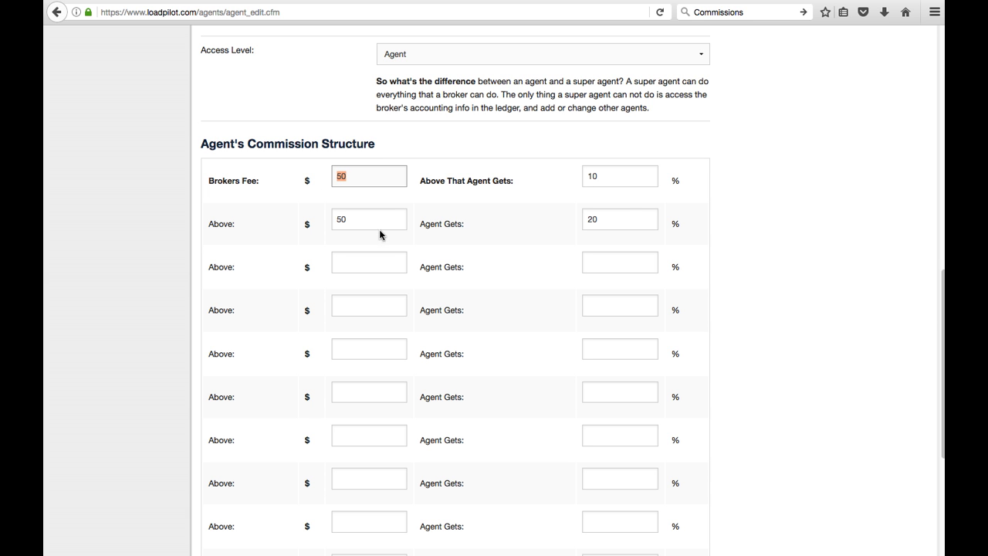
{"action": "double_click", "coordinate": [348, 222]}
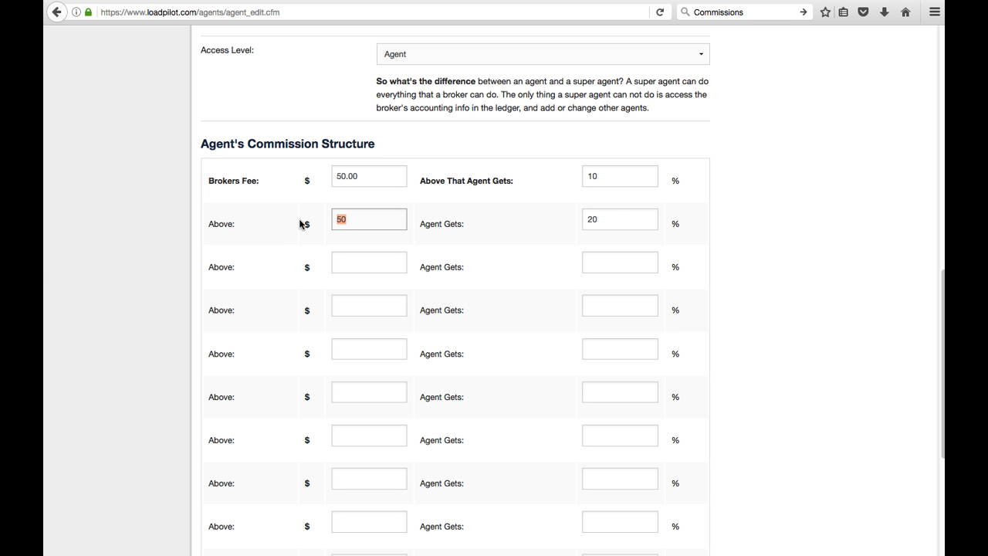
{"action": "type", "text": "100"}
{"action": "left_click", "coordinate": [798, 231]}
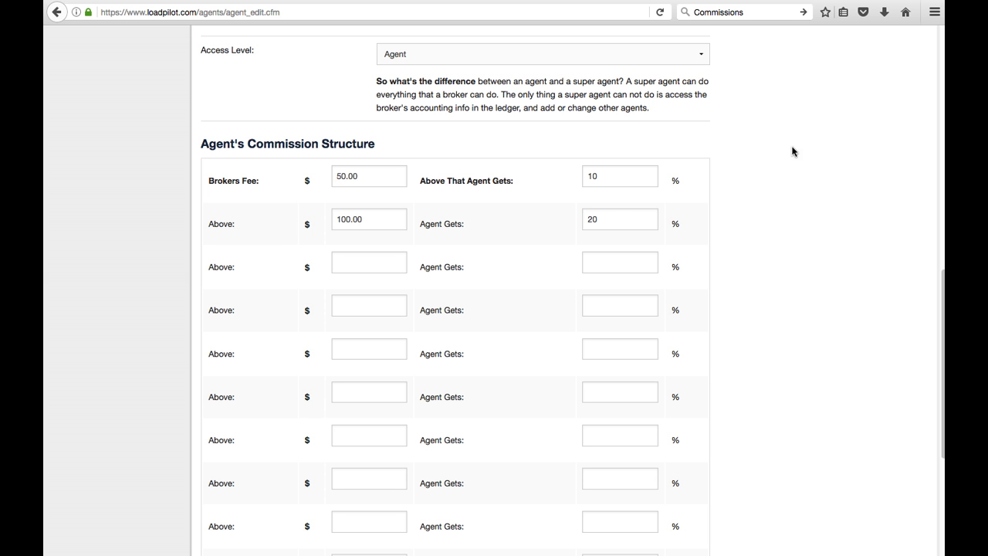
{"action": "scroll", "coordinate": [793, 152], "scroll_direction": "down", "scroll_amount": 5}
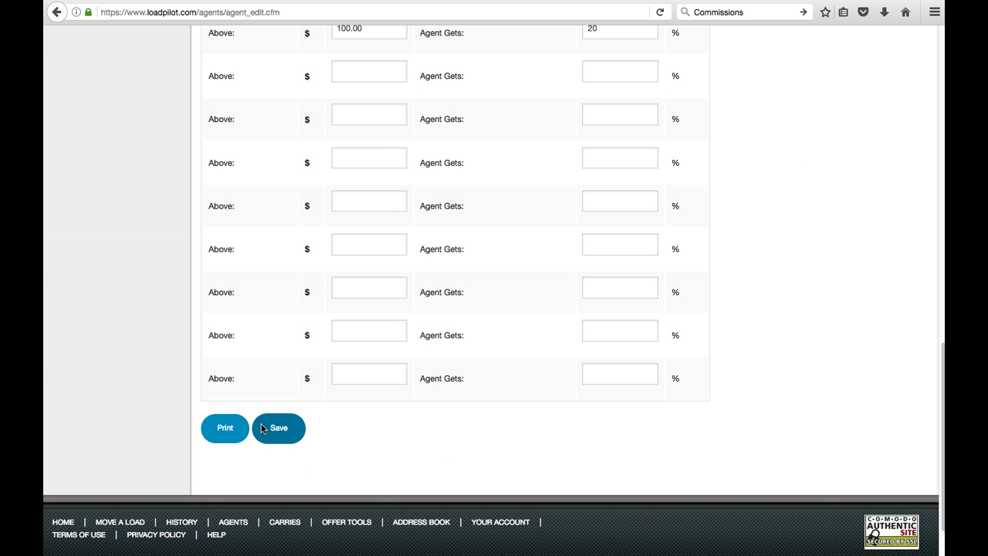
{"action": "scroll", "coordinate": [838, 222], "scroll_direction": "up", "scroll_amount": 15}
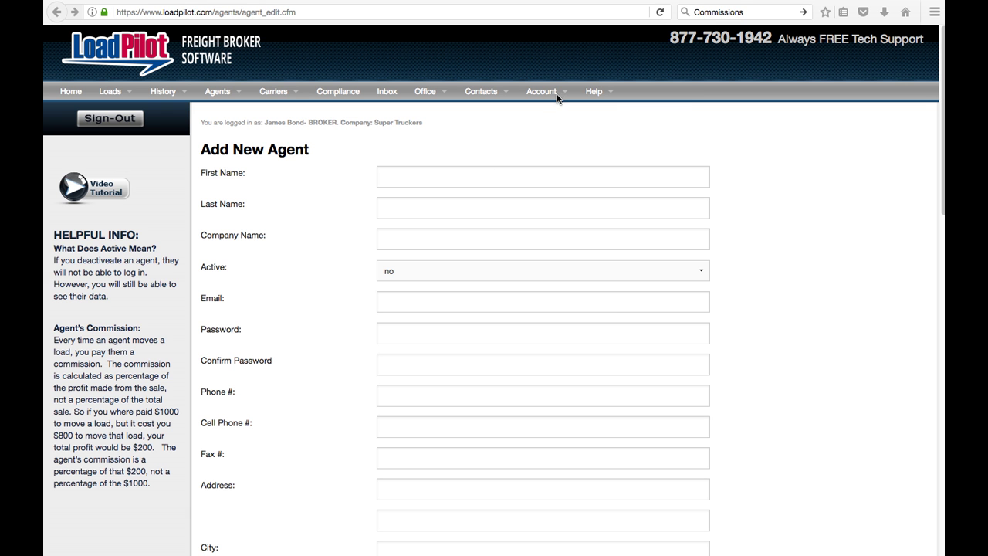
- Open the custom form messages for the account and review the current rate confirmation and quote messages
{"action": "mouse_move", "coordinate": [553, 96]}
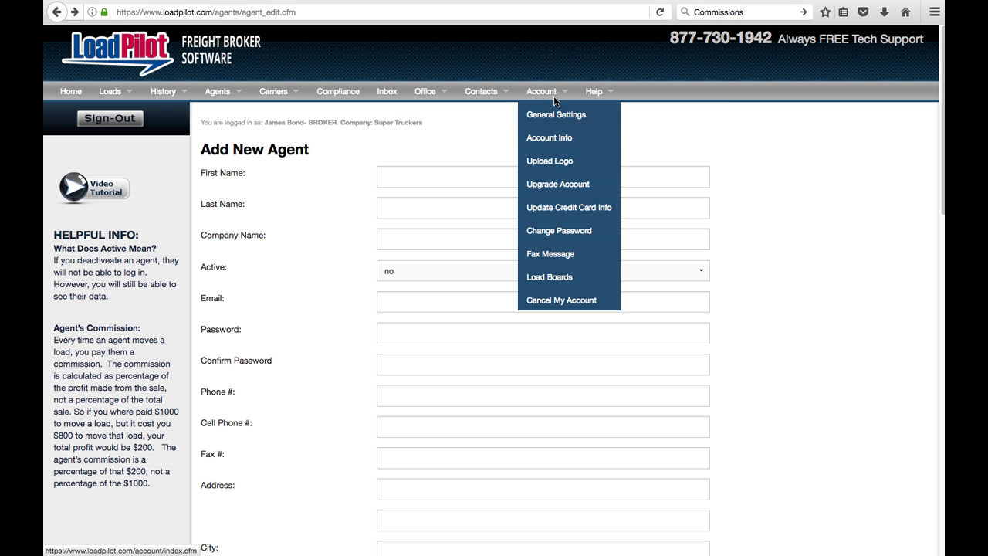
{"action": "left_click", "coordinate": [560, 257]}
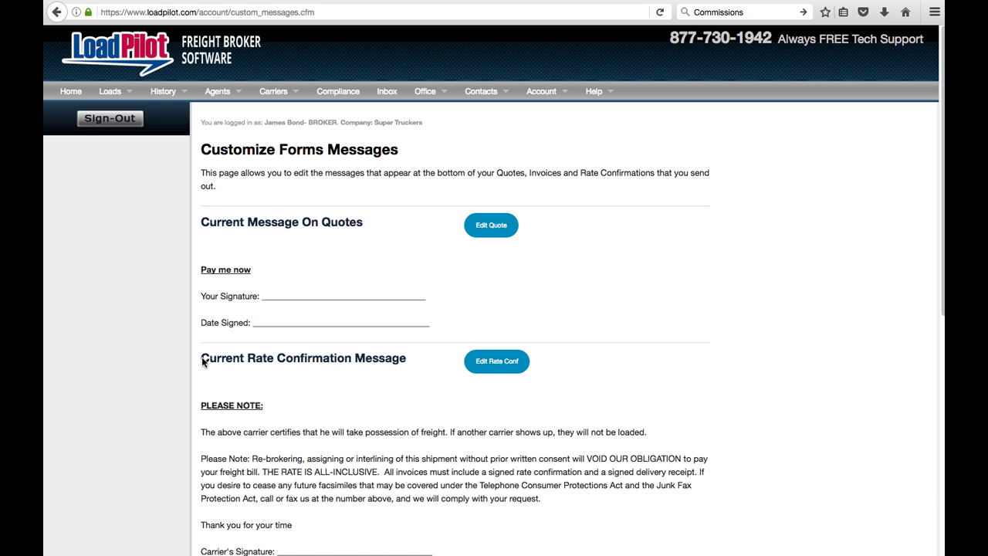
{"action": "left_click_drag", "start_coordinate": [202, 360], "coordinate": [395, 361]}
{"action": "scroll", "coordinate": [255, 377], "scroll_direction": "down", "scroll_amount": 1}
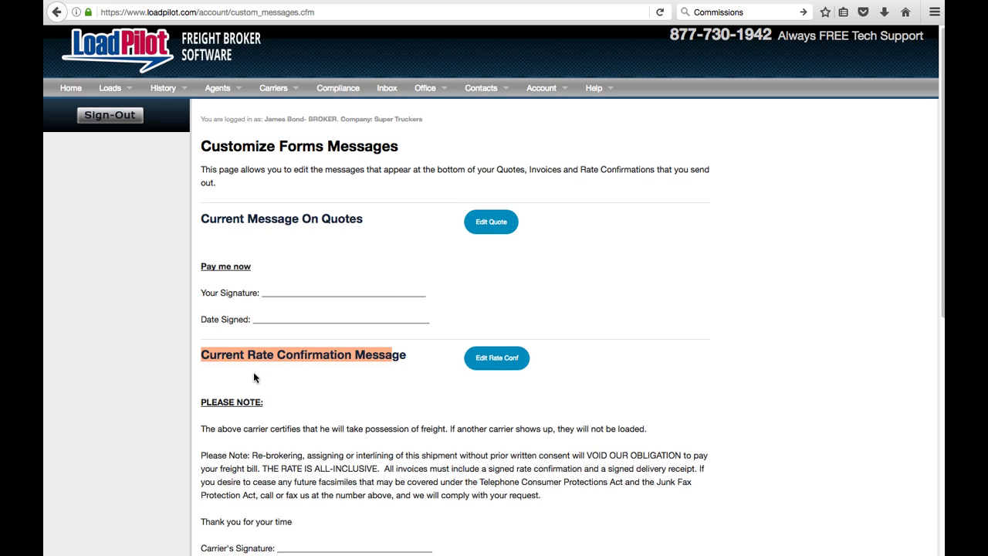
{"action": "left_click_drag", "start_coordinate": [204, 391], "coordinate": [558, 456]}
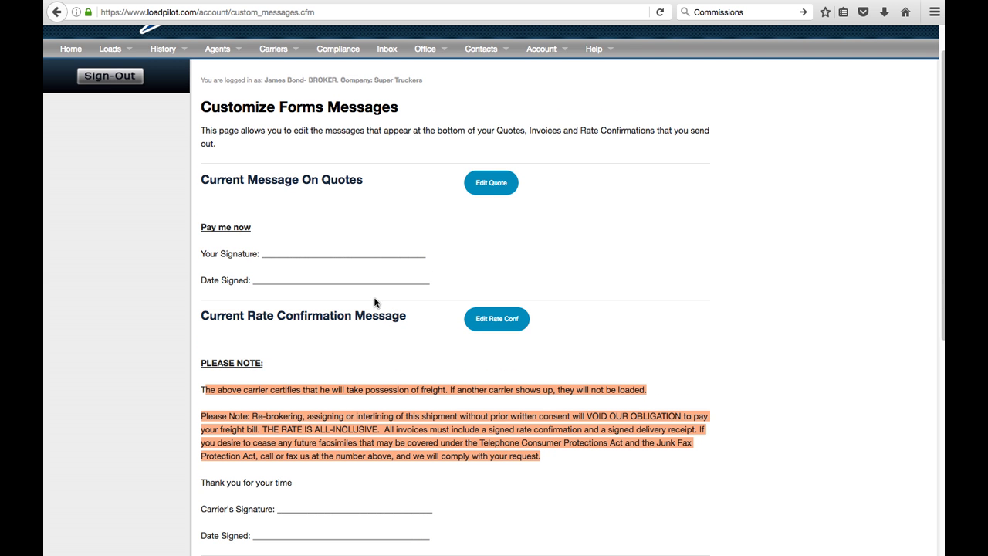
{"action": "left_click_drag", "start_coordinate": [210, 181], "coordinate": [351, 184]}
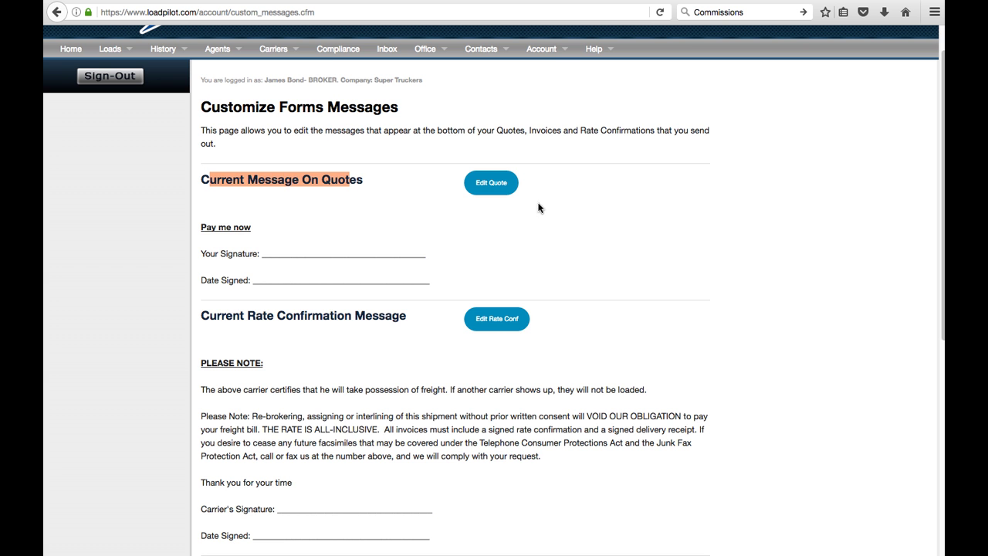
- Look over the current rate confirmation and invoice messages and open the rate confirmation message for editing
{"action": "left_click_drag", "start_coordinate": [278, 316], "coordinate": [407, 317]}
{"action": "scroll", "coordinate": [413, 327], "scroll_direction": "down", "scroll_amount": 5}
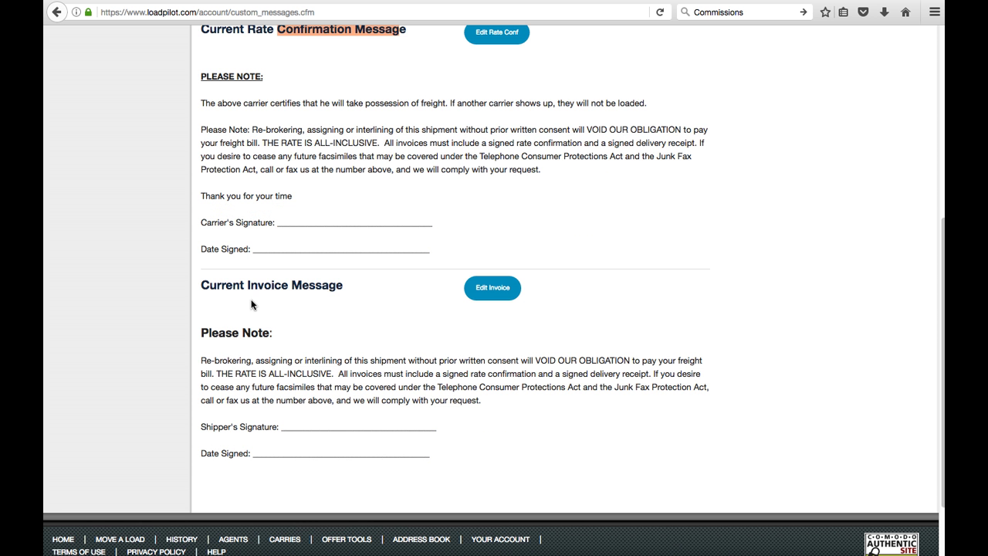
{"action": "left_click_drag", "start_coordinate": [240, 288], "coordinate": [344, 287]}
{"action": "scroll", "coordinate": [569, 285], "scroll_direction": "up", "scroll_amount": 6}
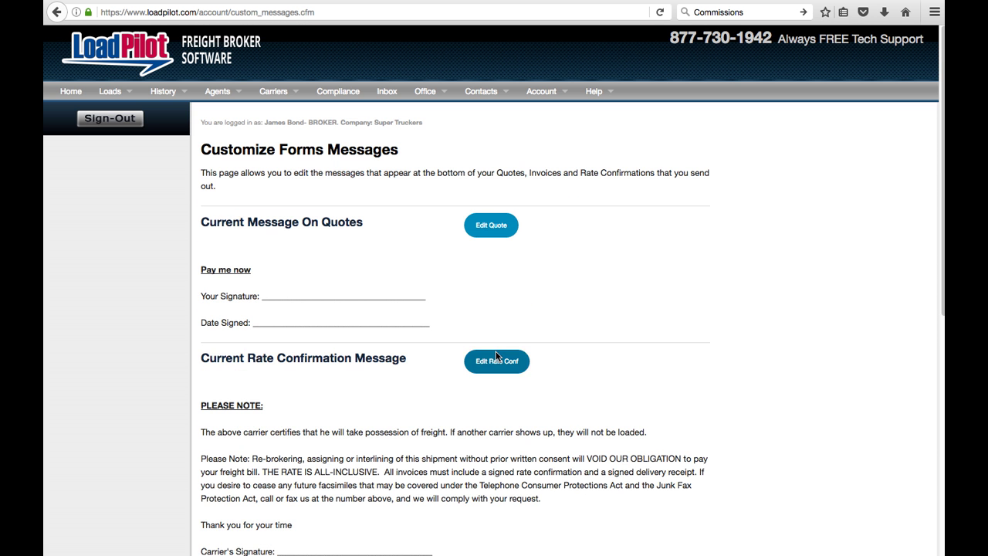
{"action": "left_click", "coordinate": [495, 363]}
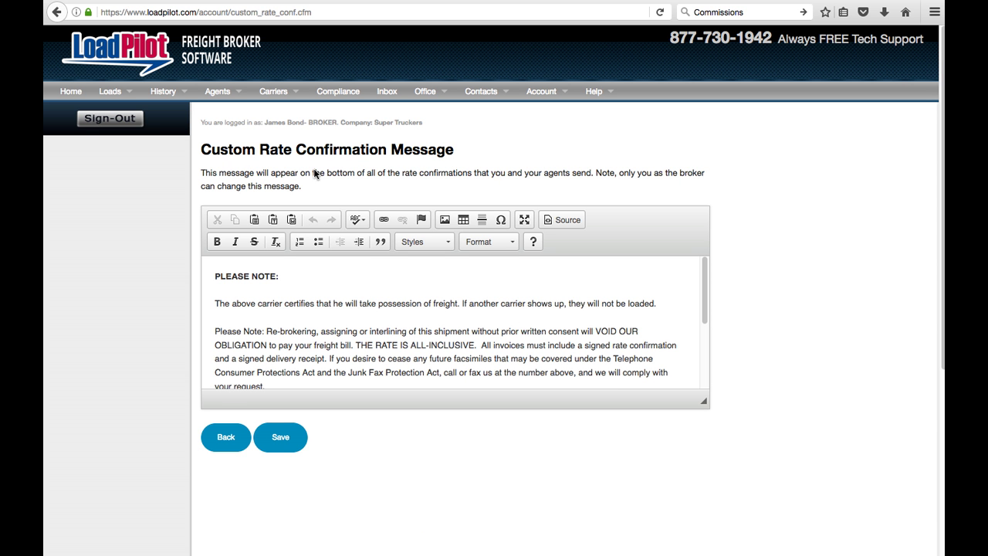
- Add the text "df sfasdaffd" after "they will not be loaded." in the rate confirmation message
{"action": "left_click", "coordinate": [291, 278]}
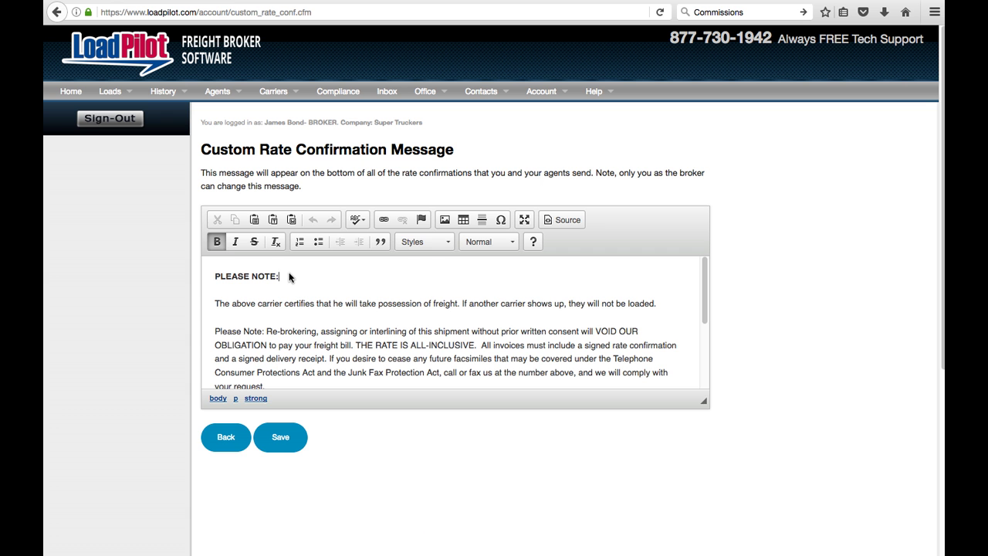
{"action": "left_click_drag", "start_coordinate": [423, 303], "coordinate": [491, 304]}
{"action": "left_click", "coordinate": [667, 303]}
{"action": "type", "text": "df sfasdaffd"}
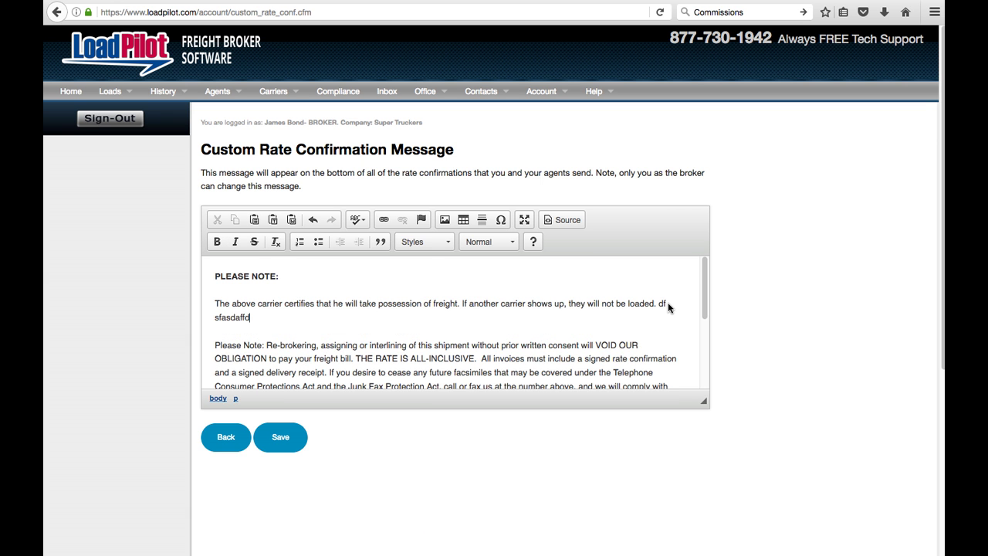
- Make the passage "tifies that he will take possessi" in the message's carrier sentence bold and italic
{"action": "left_click_drag", "start_coordinate": [297, 305], "coordinate": [420, 304]}
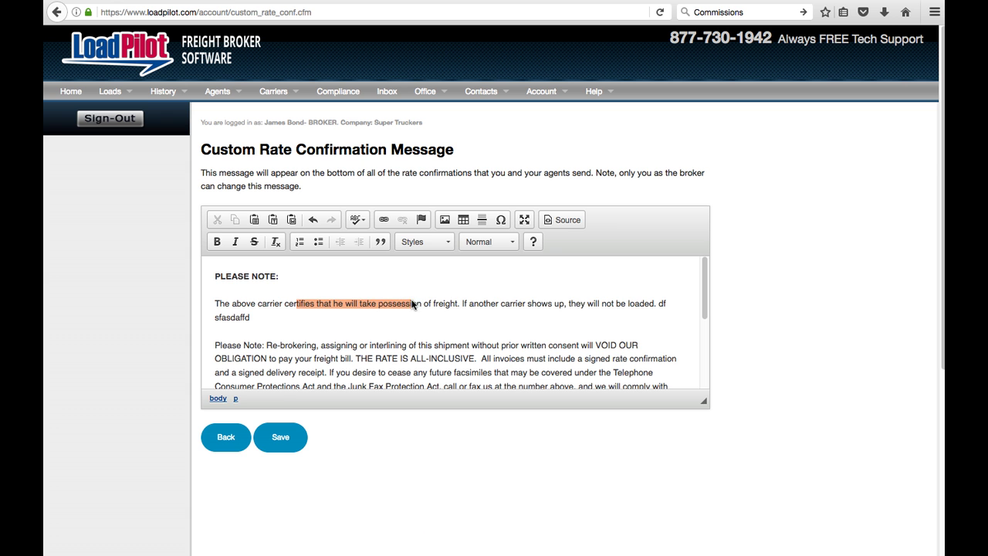
{"action": "left_click", "coordinate": [217, 242]}
{"action": "left_click", "coordinate": [235, 242]}
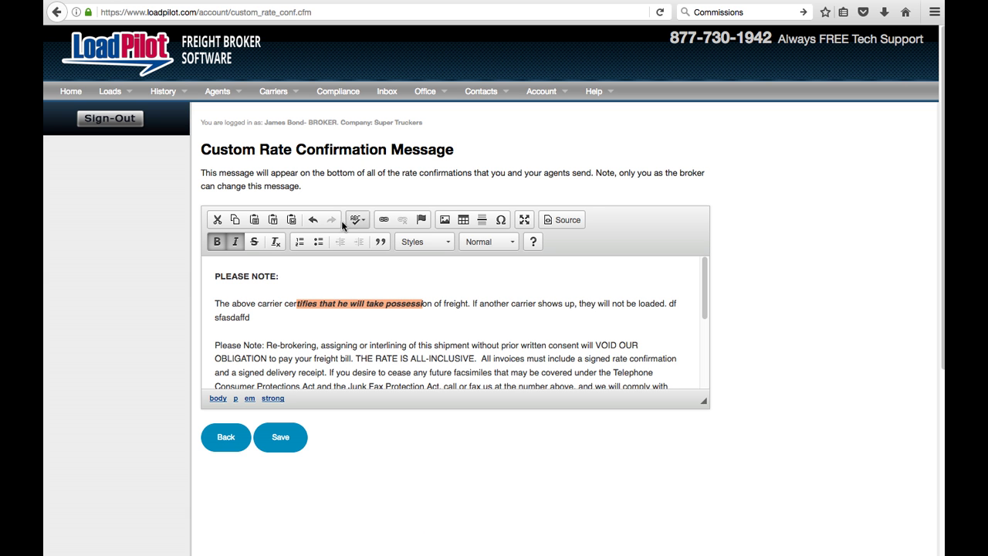